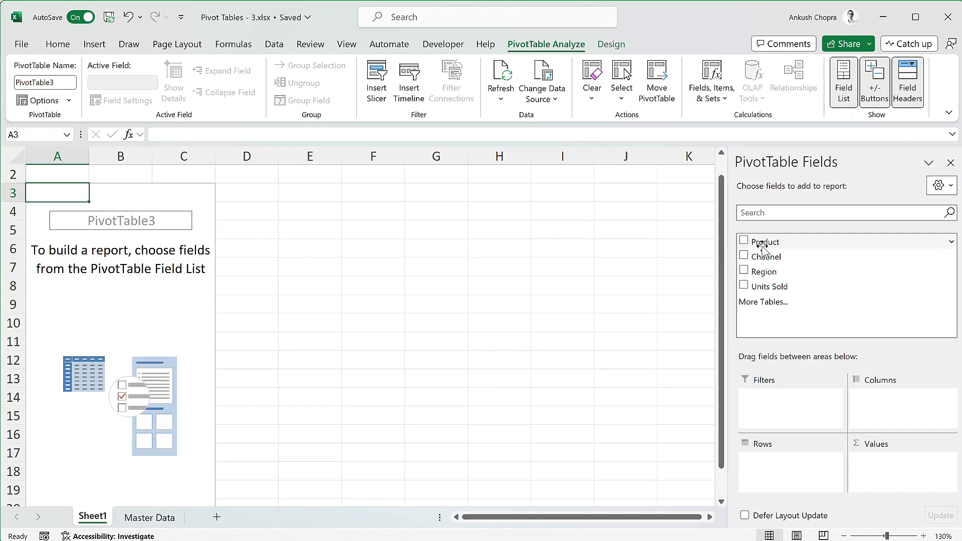
Step: Build the pivot table with Product as rows and the sum of Units Sold as values
left_click_drag(769, 288, 904, 464)
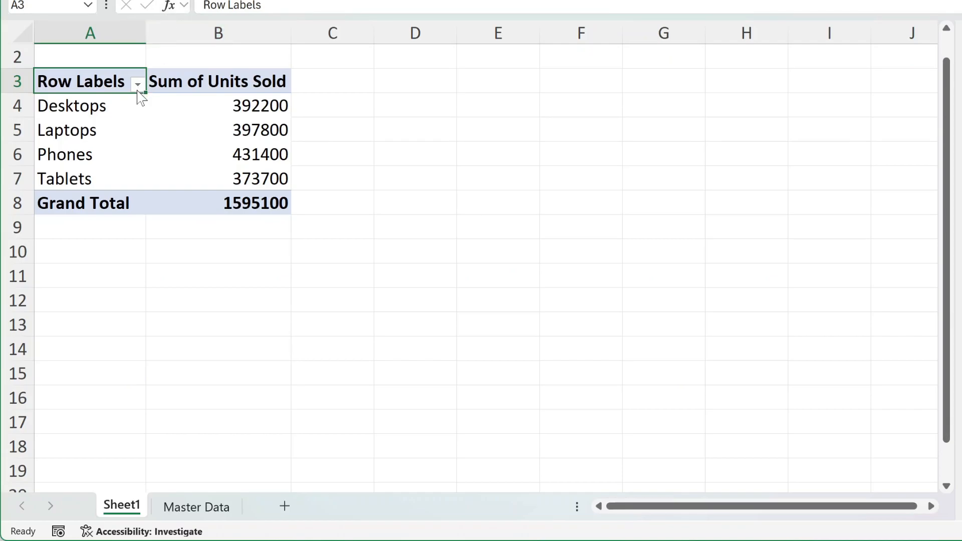
Step: Filter the pivot table's row labels to show only Phones and Tablets
left_click(137, 85)
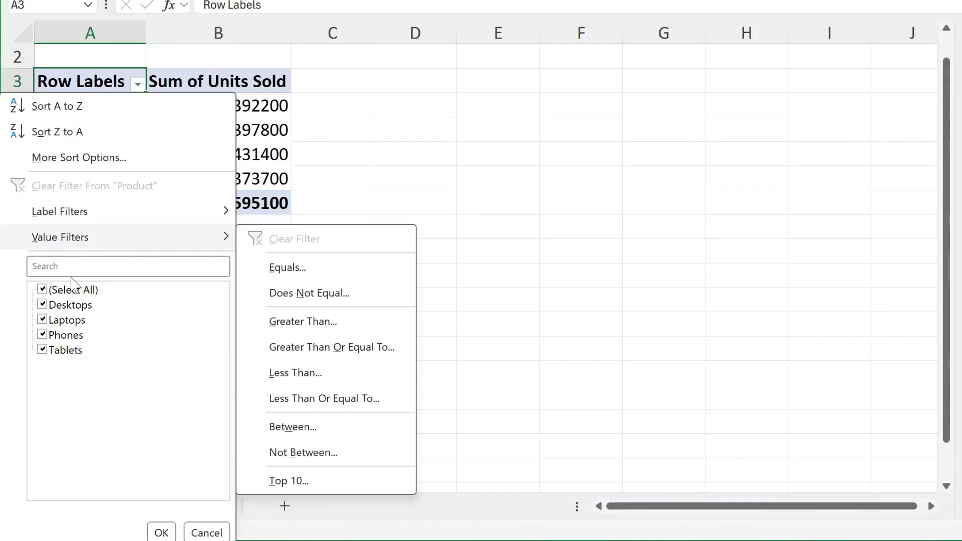
left_click(43, 305)
left_click(43, 320)
left_click(150, 532)
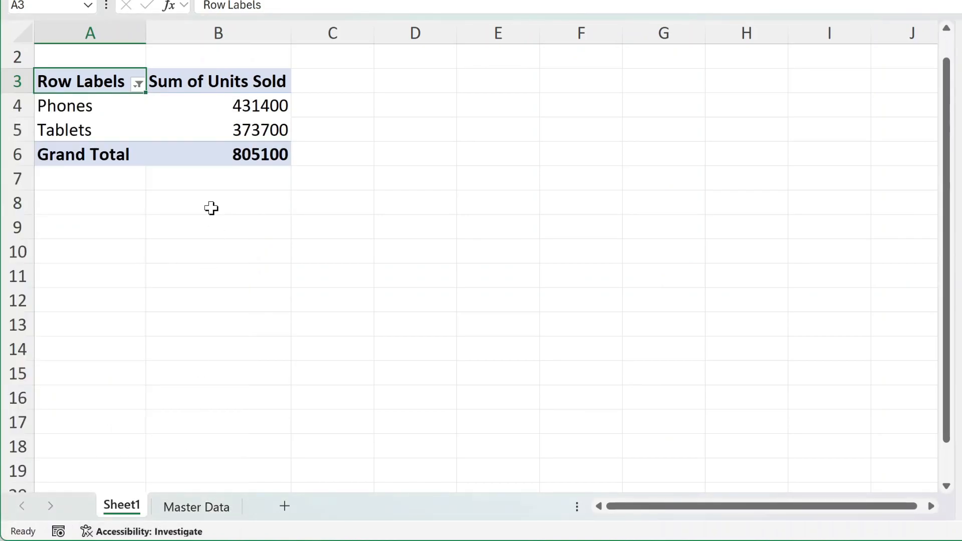
Step: Include Desktops and Laptops again in the pivot table's row label filter
left_click(141, 85)
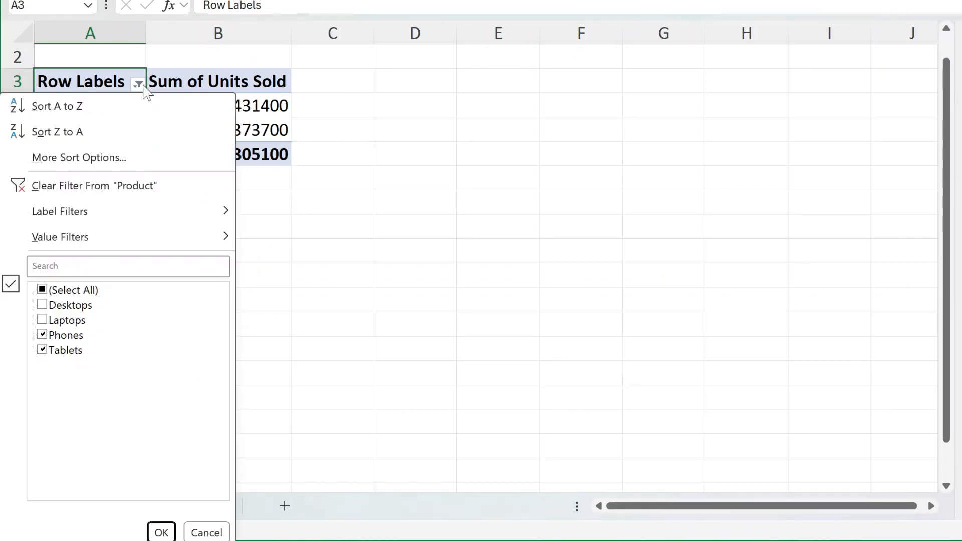
left_click(50, 305)
left_click(47, 321)
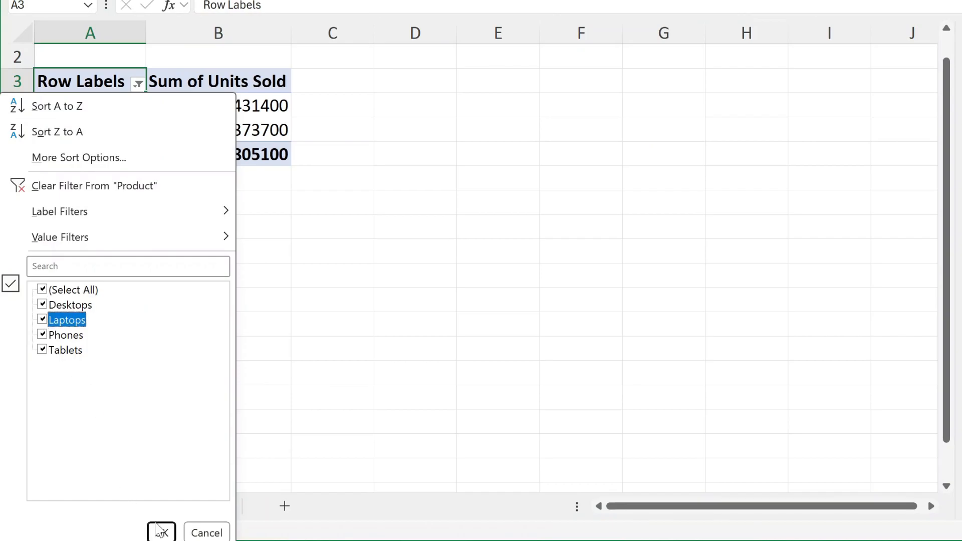
left_click(162, 532)
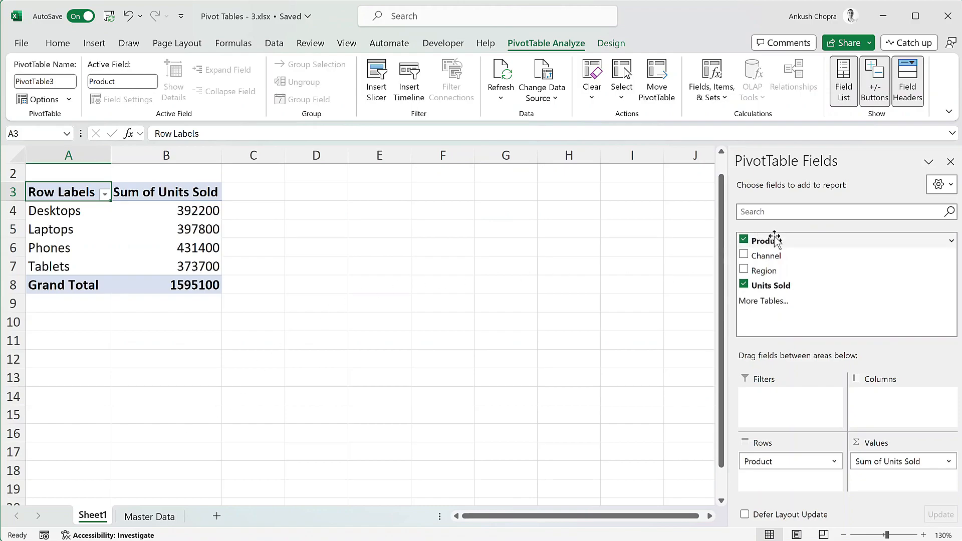
Step: Move the Product field to the report filter area and filter it to multiple items, Desktops and Laptops
left_click_drag(777, 239, 786, 398)
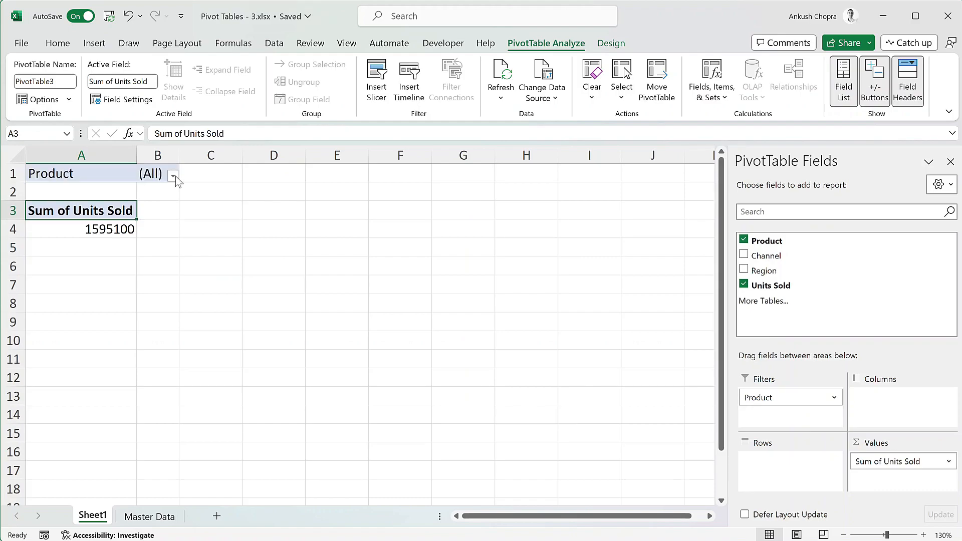
left_click(173, 175)
left_click(35, 224)
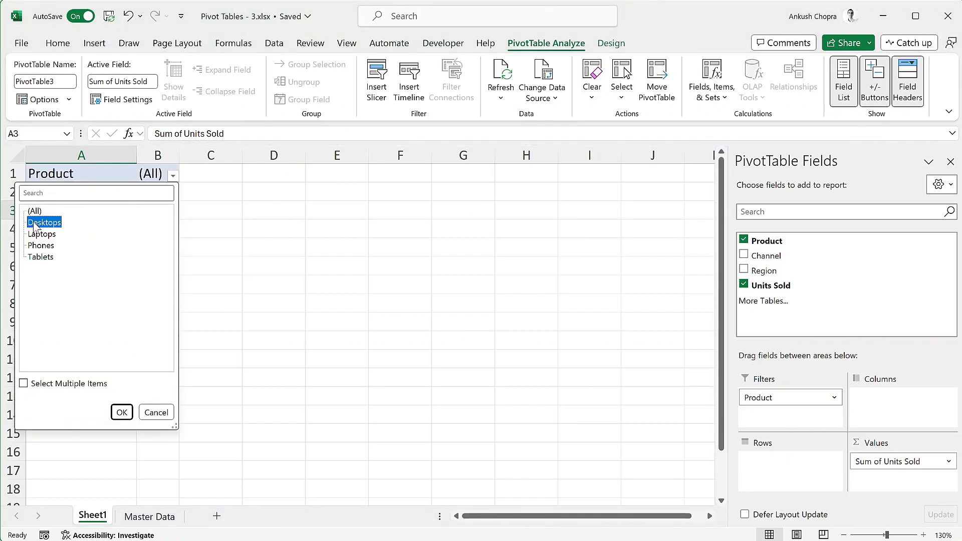
left_click(23, 384)
left_click(31, 234)
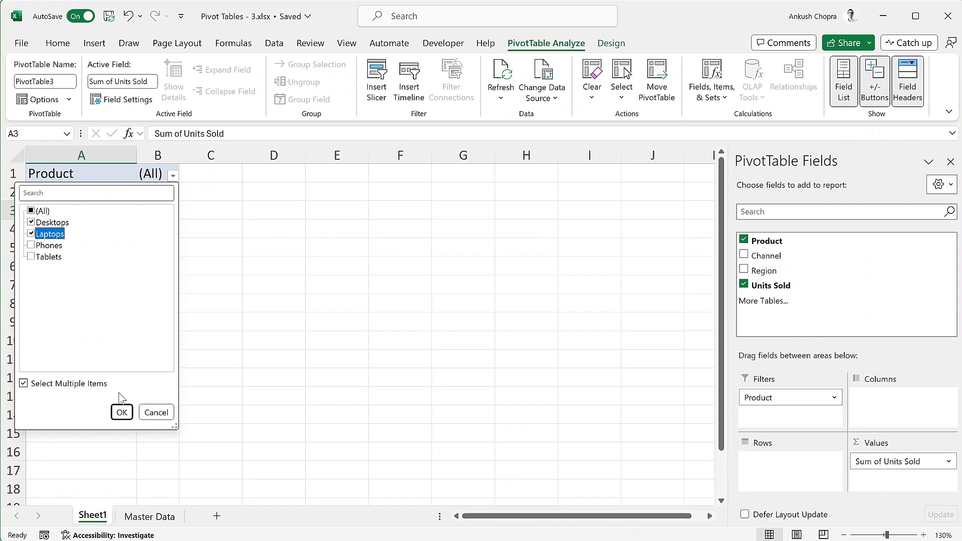
left_click(122, 412)
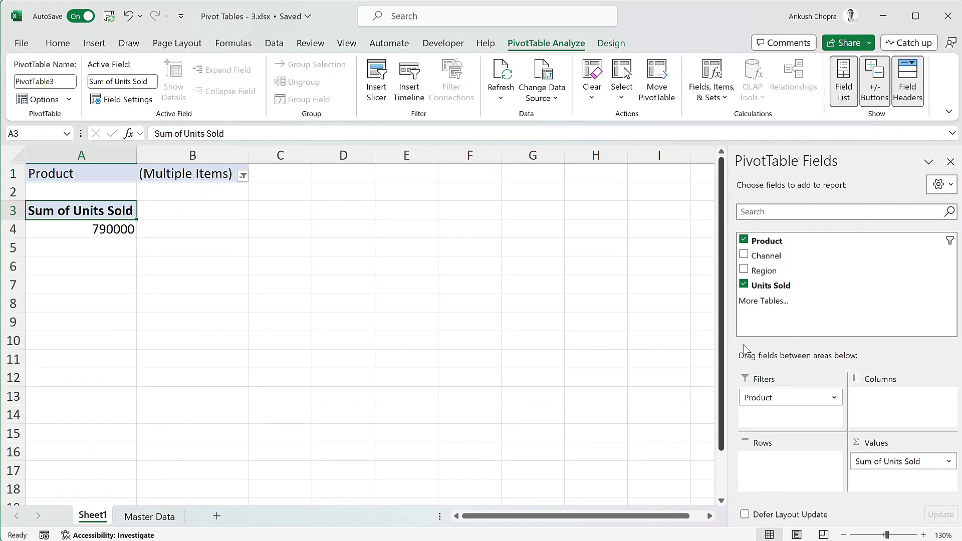
Step: Move the Product field back to the rows area and reselect all products in its filter
left_click_drag(790, 394, 792, 463)
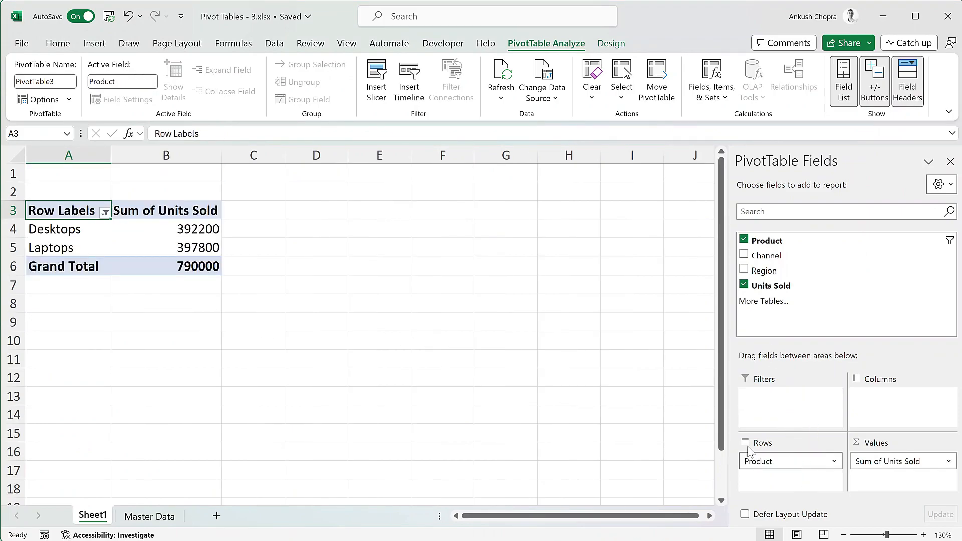
left_click(105, 212)
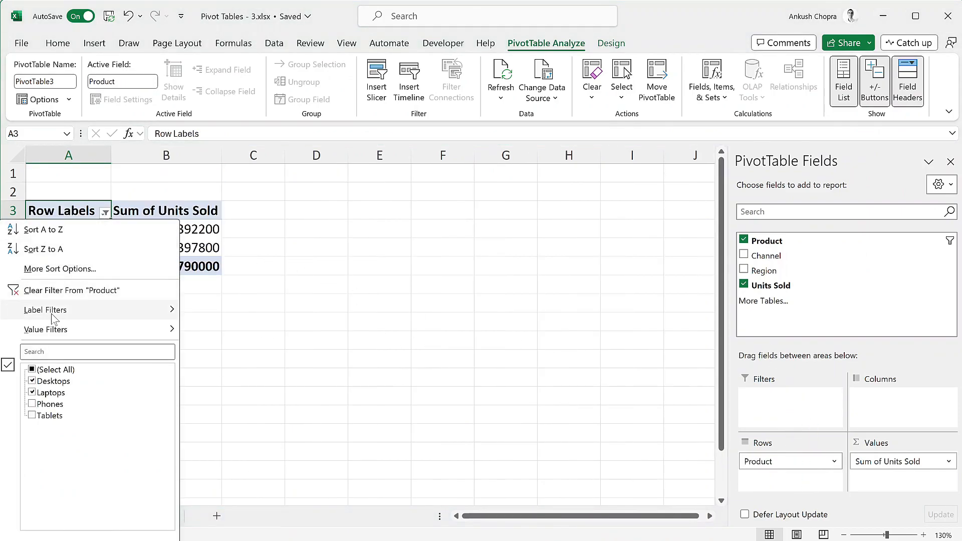
left_click(31, 369)
key("Return")
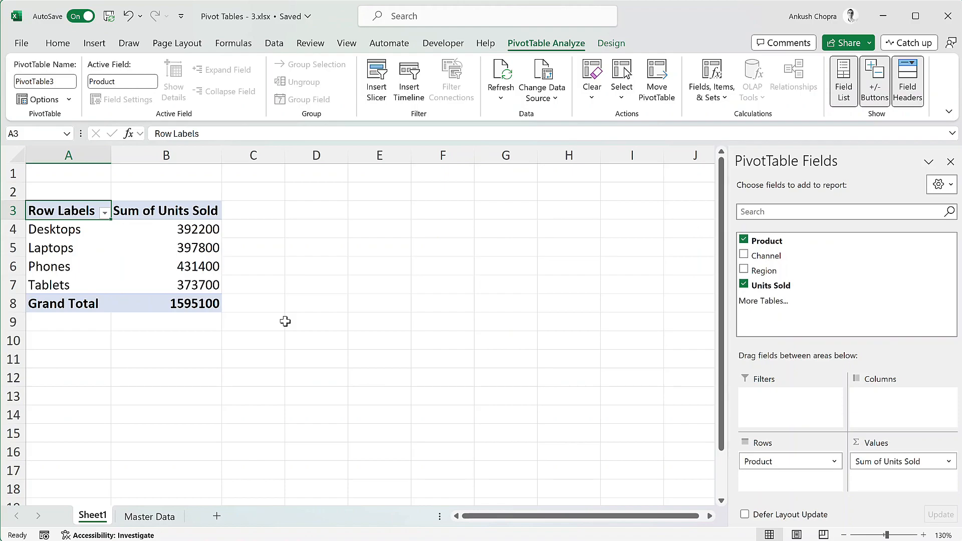
Step: Add Channel as a report filter with multiple selection allowed and restrict it to Online
left_click_drag(769, 254, 795, 399)
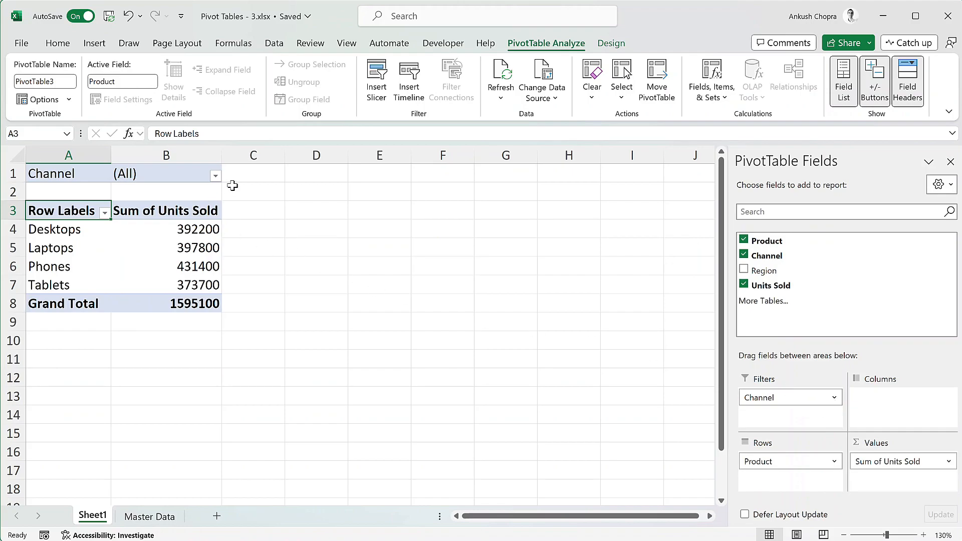
left_click(215, 175)
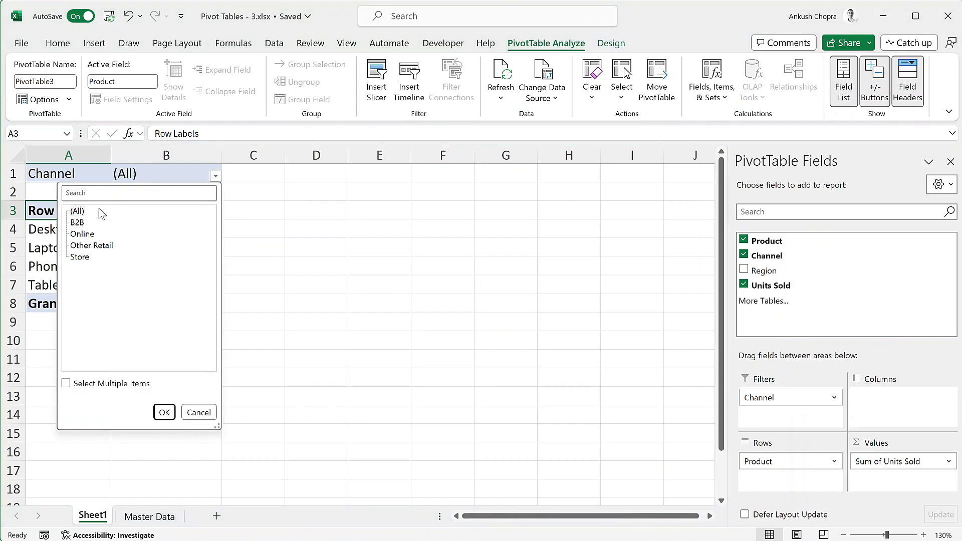
left_click(116, 384)
left_click(83, 214)
left_click(82, 233)
left_click(164, 412)
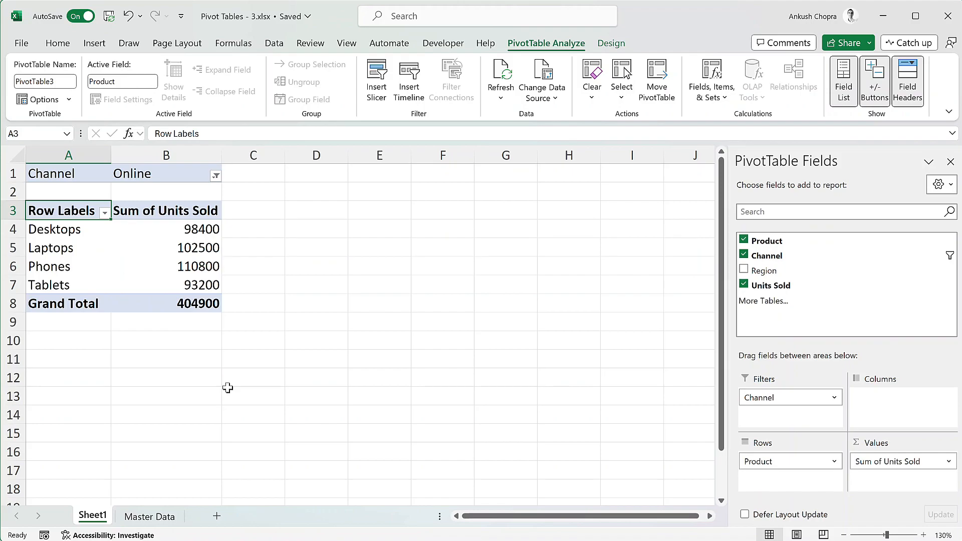
Step: Reset the Channel report filter to all channels and remove the Channel field from the pivot table
left_click(216, 176)
left_click(74, 211)
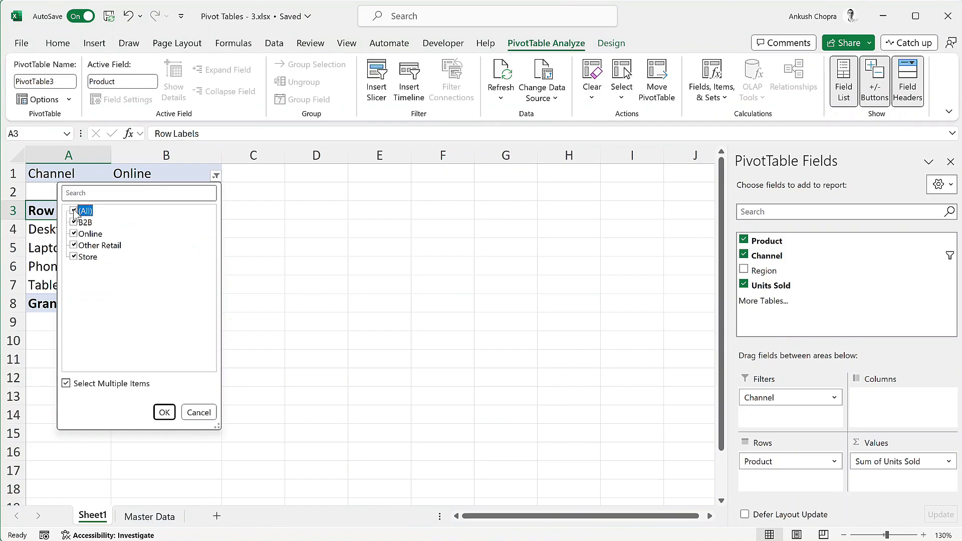
left_click(157, 412)
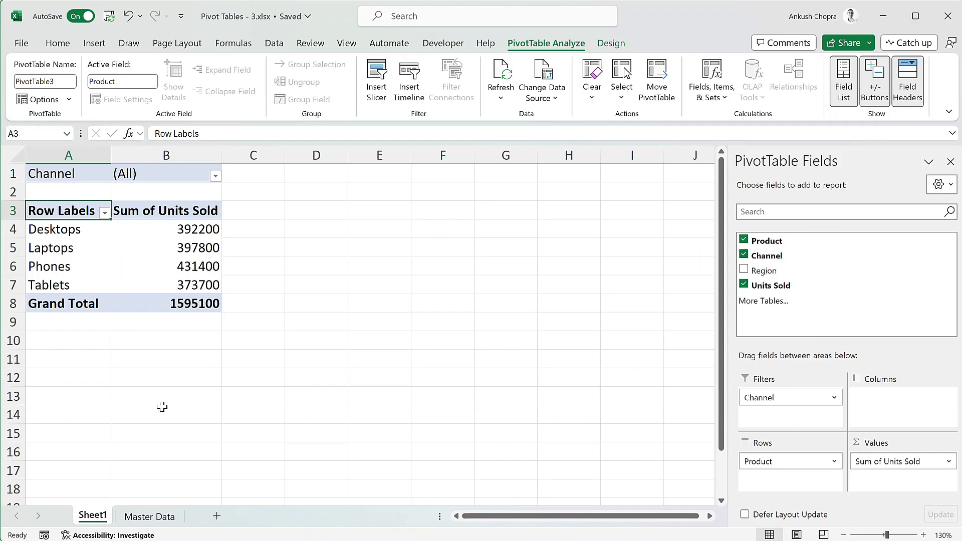
left_click(834, 397)
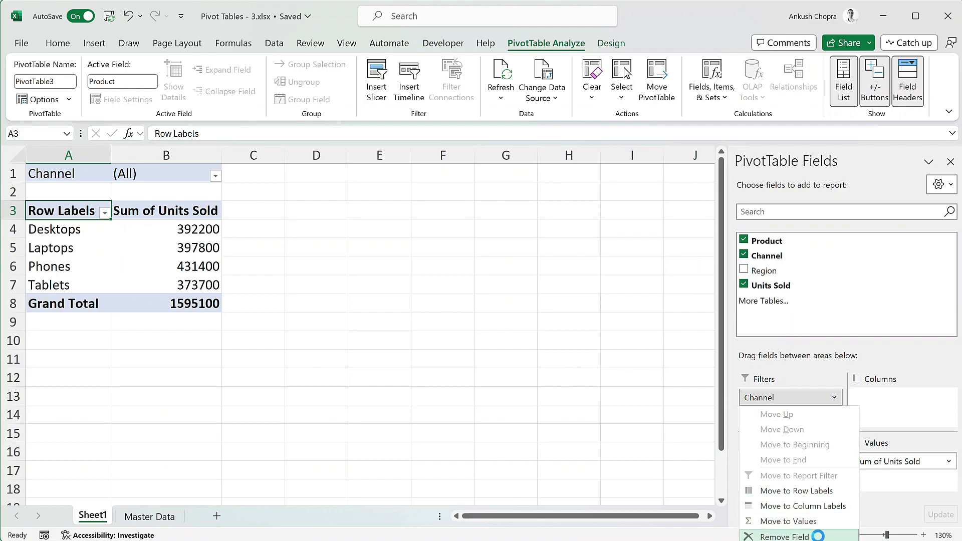
left_click(819, 537)
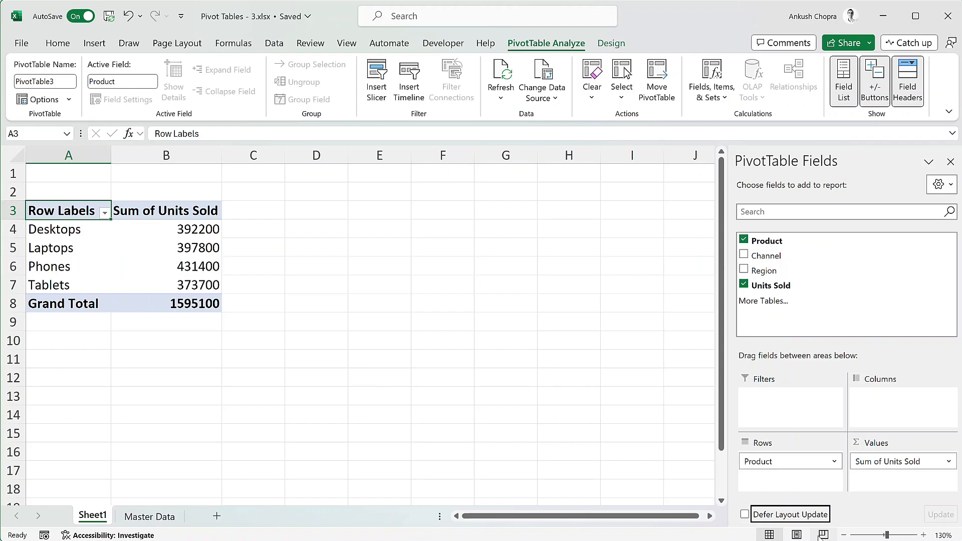
Step: Insert a slicer for the Product field of the pivot table
left_click(166, 260)
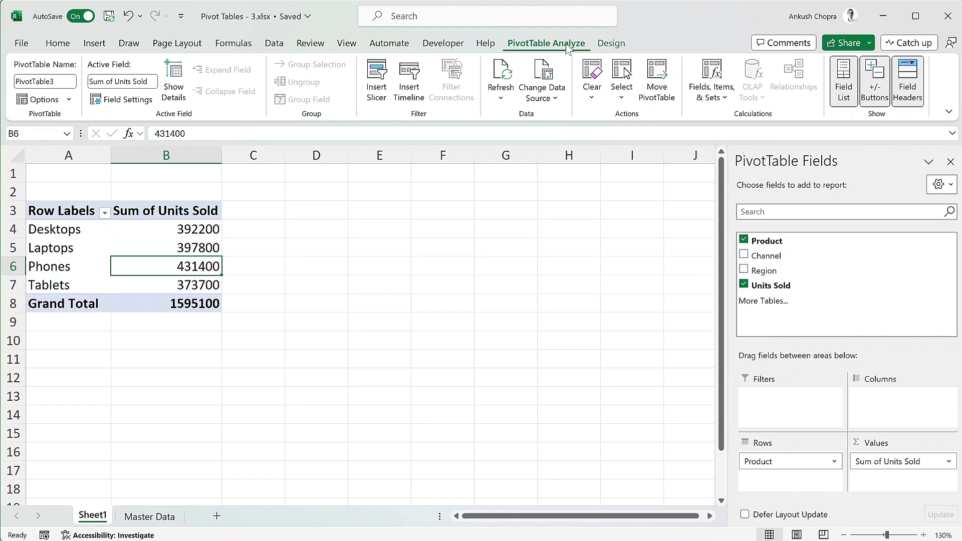
left_click(373, 86)
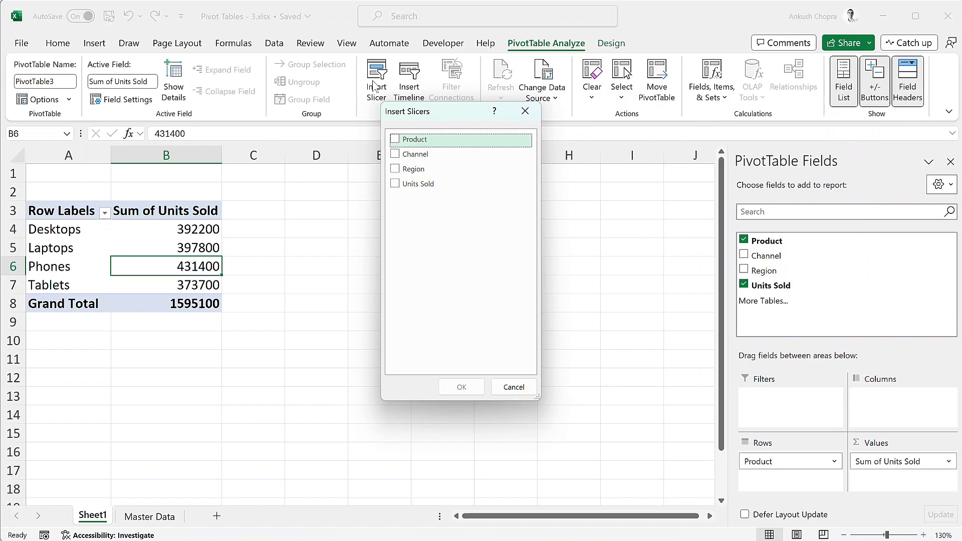
left_click(430, 136)
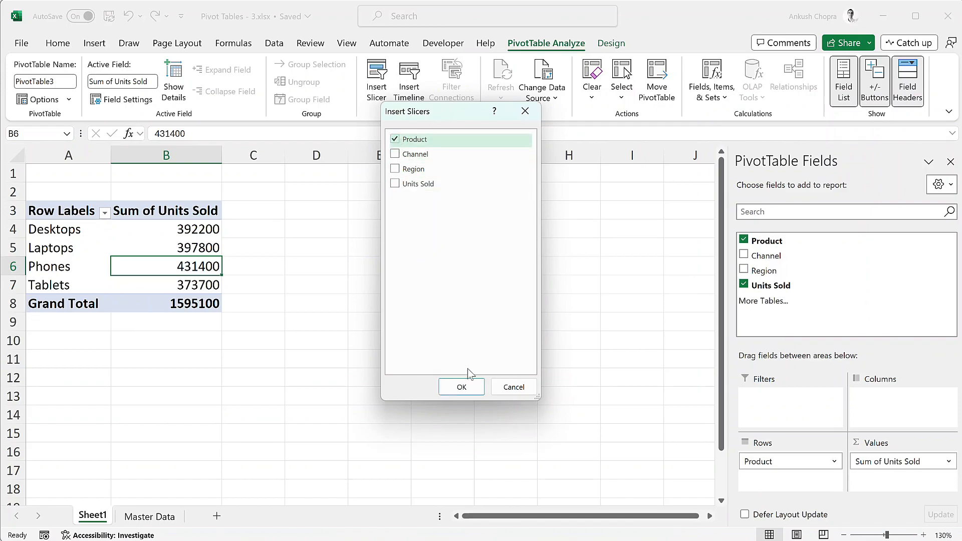
left_click(461, 387)
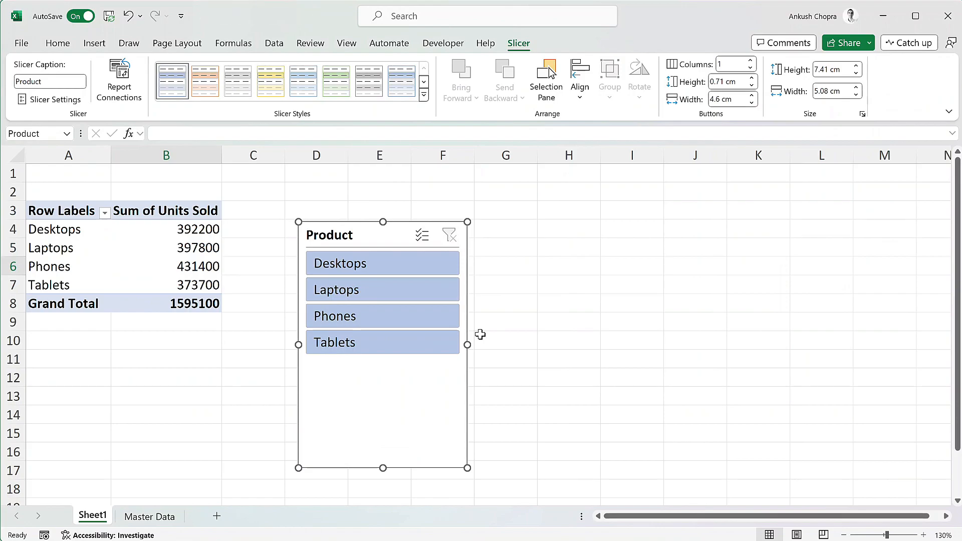
Step: Filter the pivot table to Desktops, Laptops and Phones with the Product slicer, and clear that filter
left_click(389, 276)
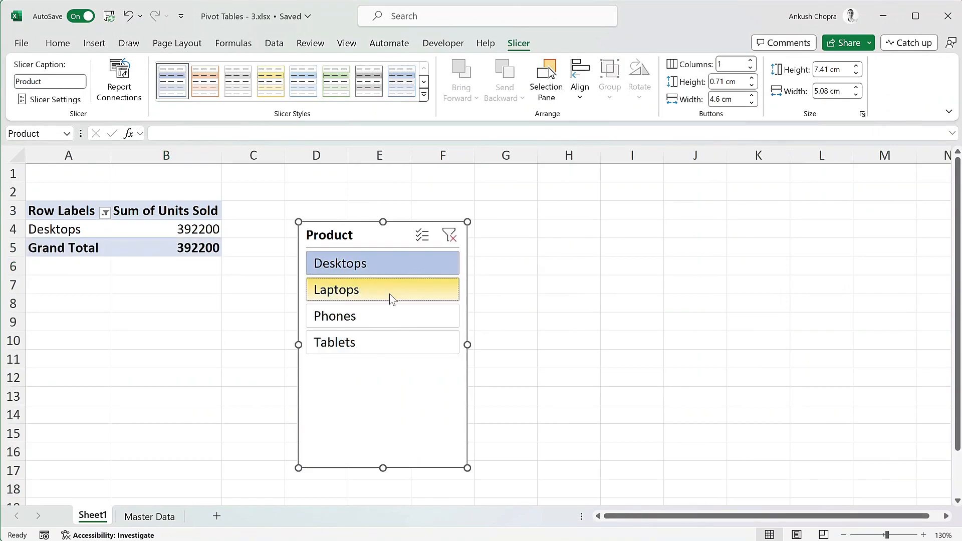
left_click(390, 289, "ctrl")
left_click(391, 316, "ctrl")
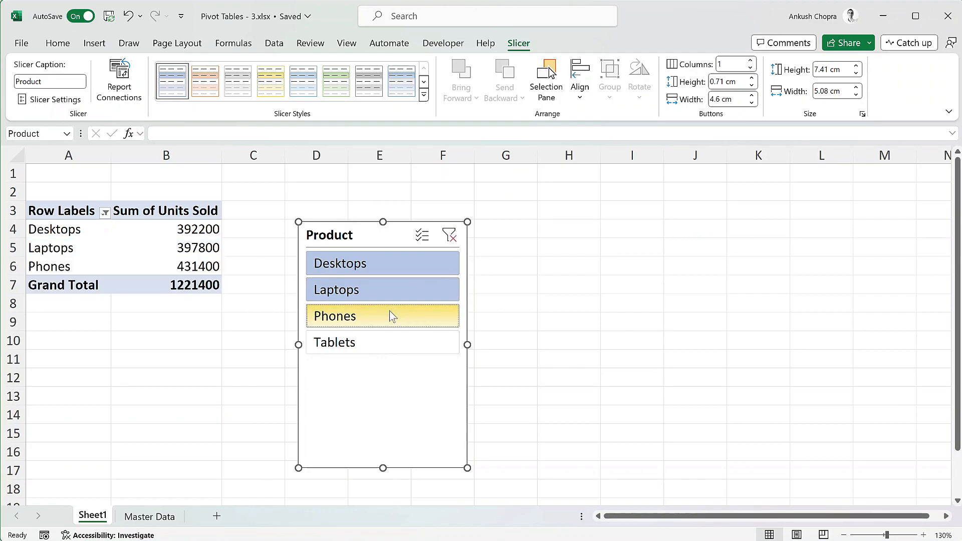
left_click(450, 237)
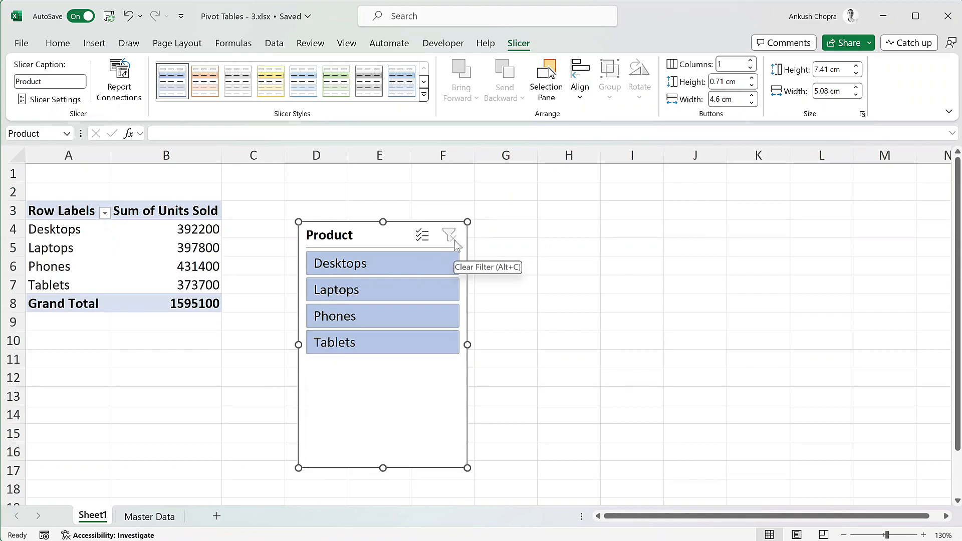
Step: Insert a slicer for the Region field and place it directly to the right of the Product slicer
left_click(95, 238)
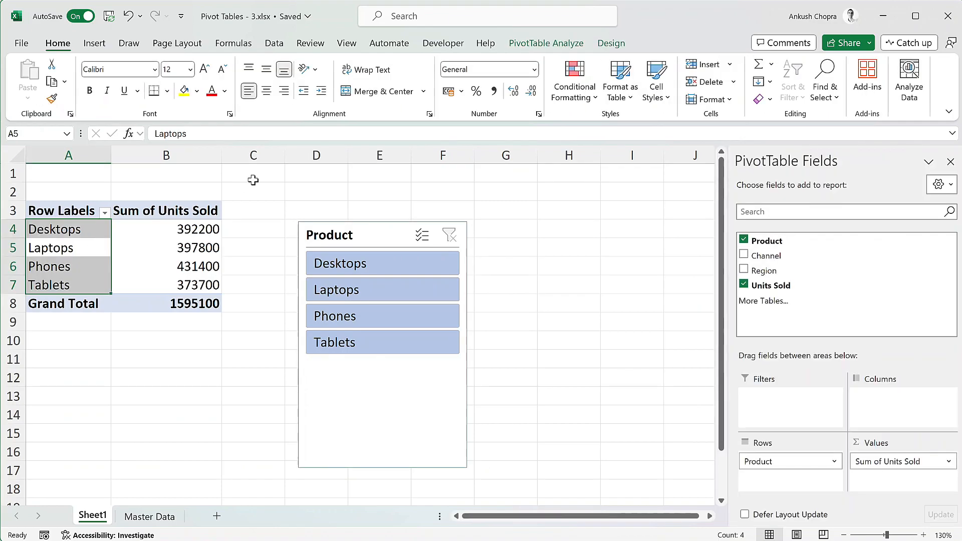
left_click(566, 45)
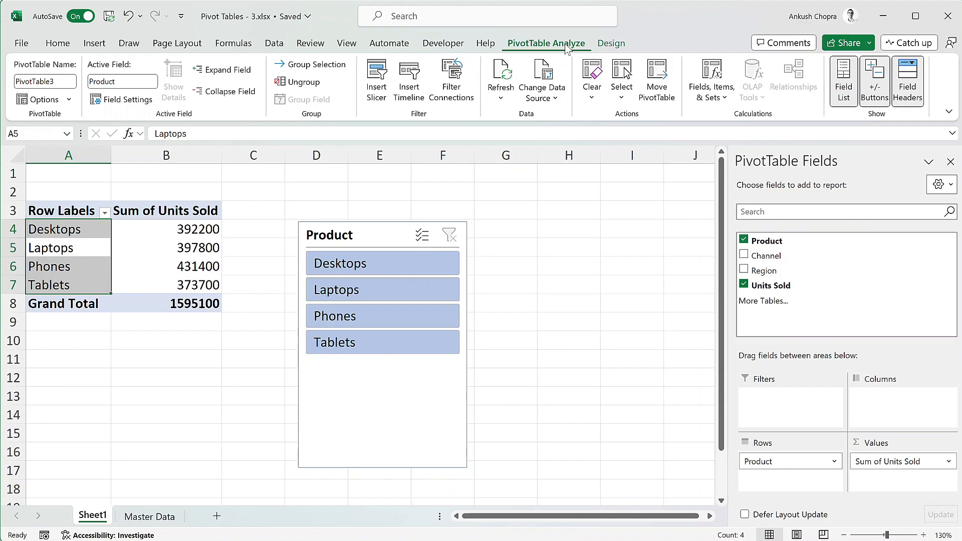
left_click(376, 83)
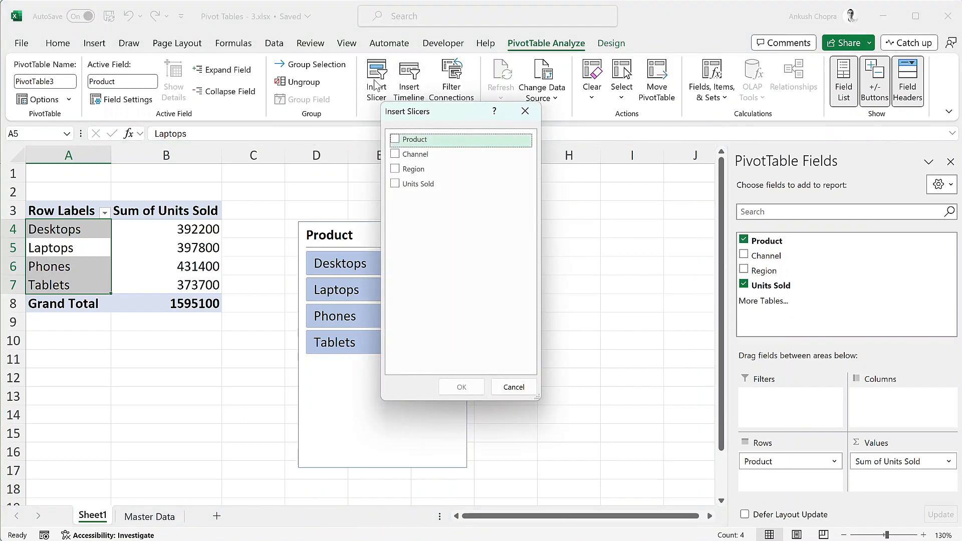
left_click(396, 169)
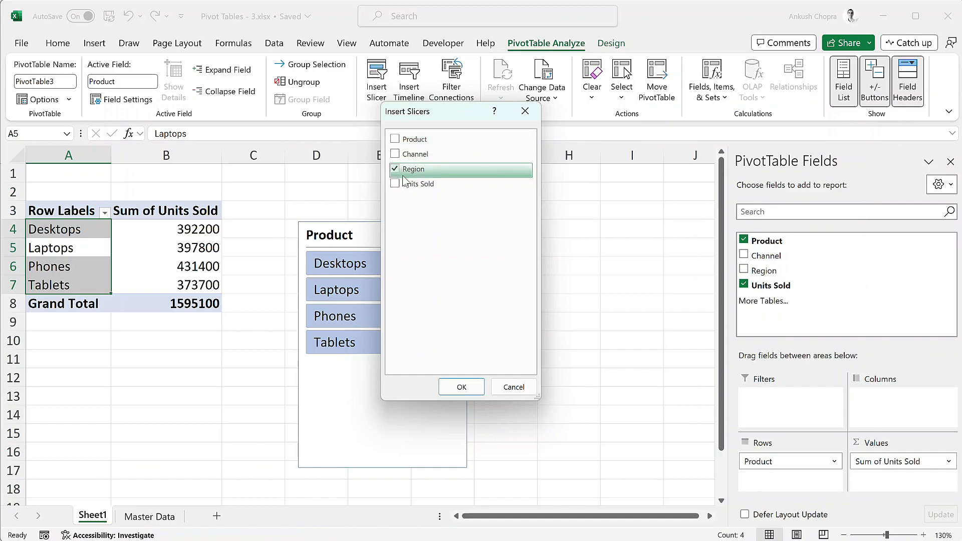
left_click(474, 390)
left_click_drag(369, 245, 544, 236)
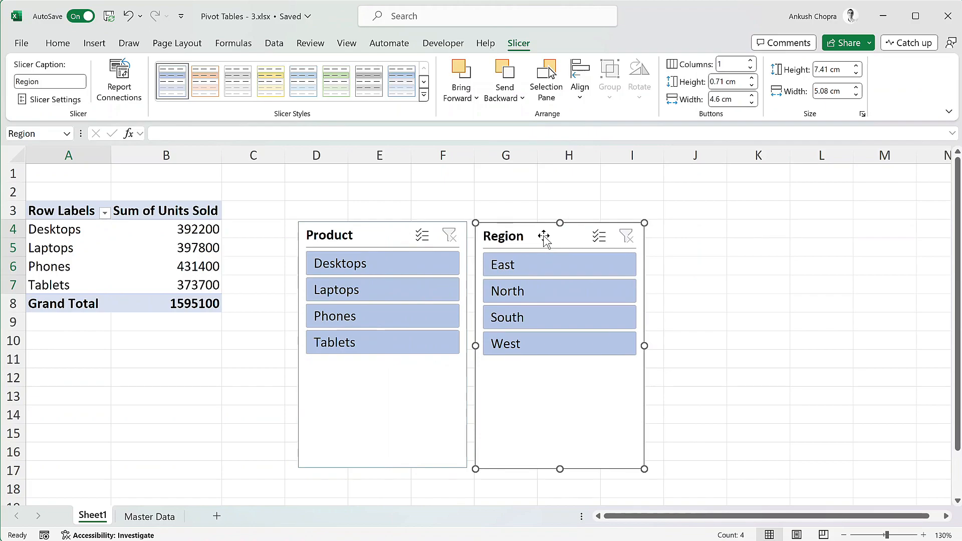
Step: Use the slicers to filter the pivot table to the East and North regions and to Desktops and Laptops
left_click(563, 275)
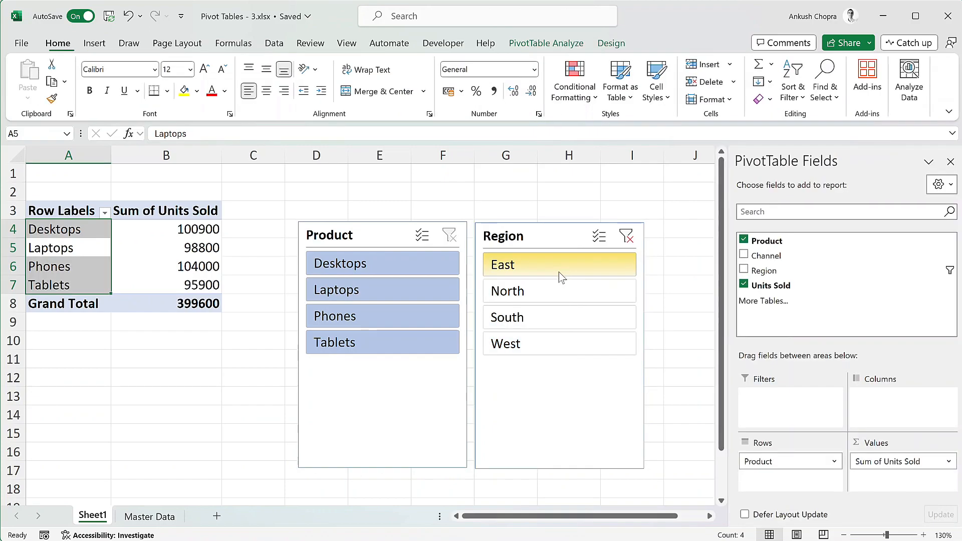
left_click(538, 296, "ctrl")
left_click(398, 315, "ctrl")
left_click(402, 340, "ctrl")
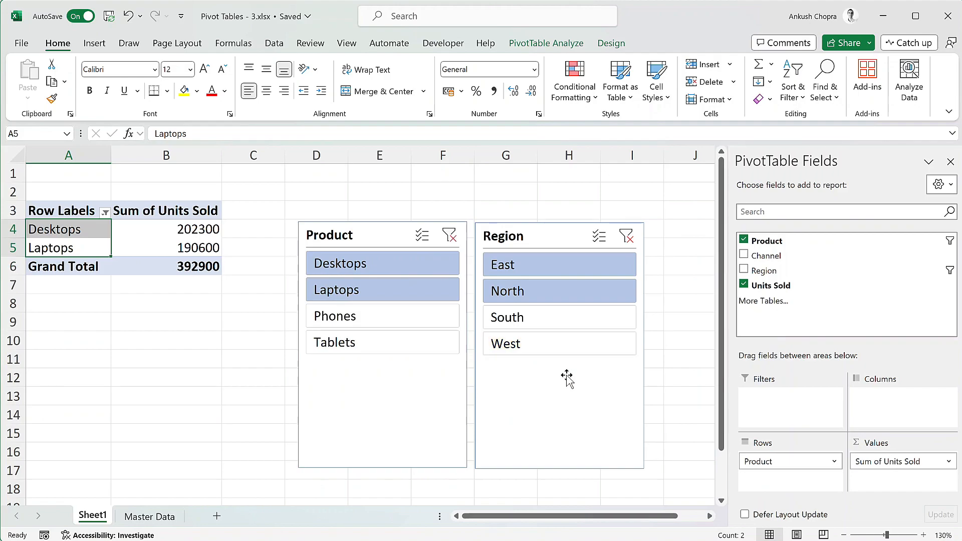